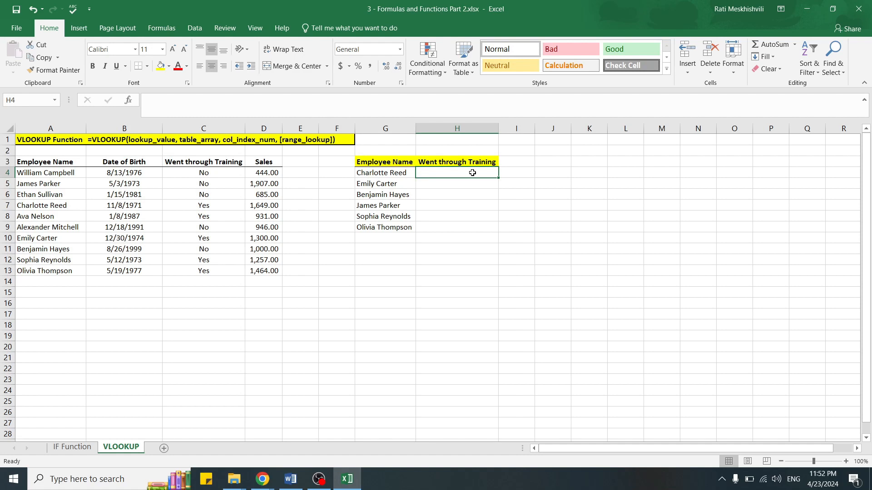
Enter the formula =VLOOKUP(G4,A3:D13,3,FALSE) in cell H4 to look up the first employee's training status
text(=vlookup)
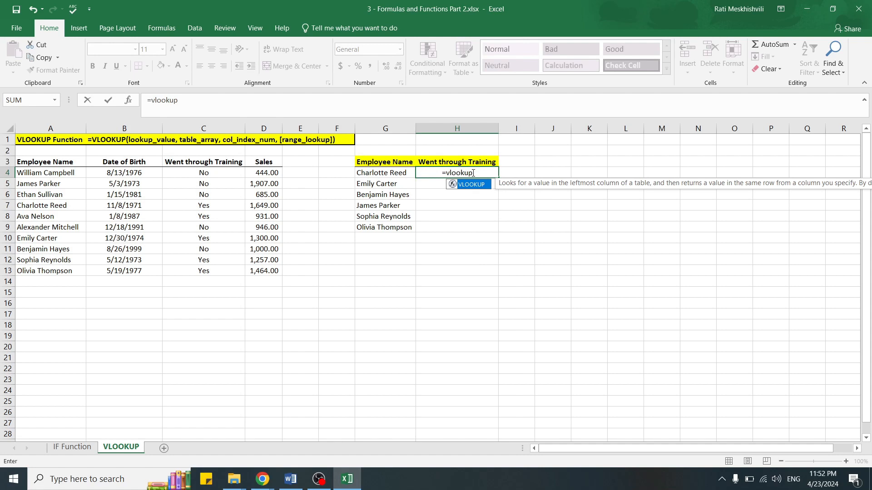
key(Tab)
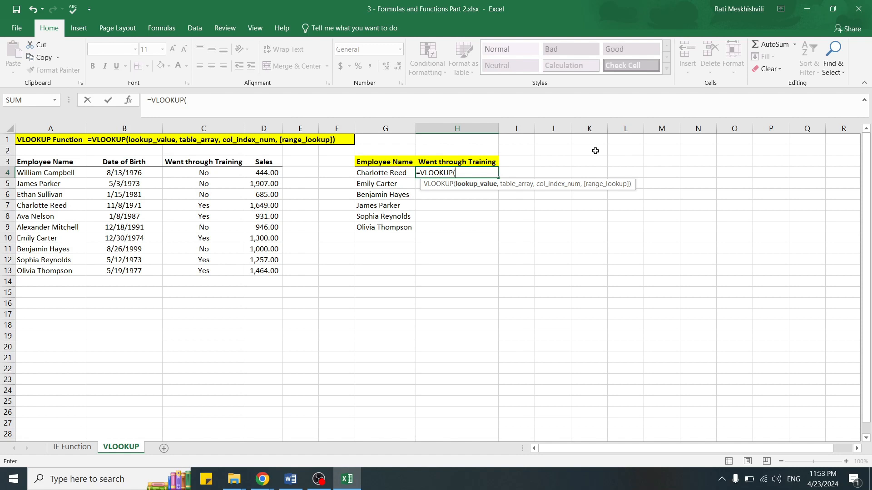
click(392, 173)
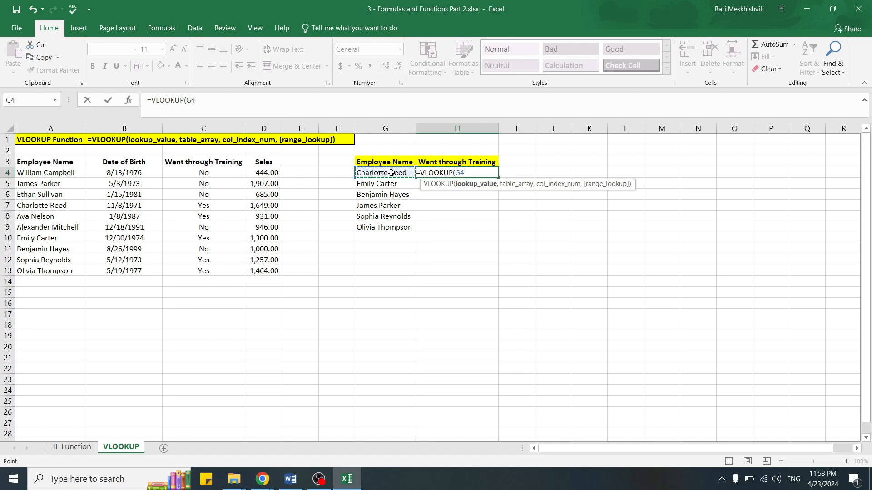
text(,)
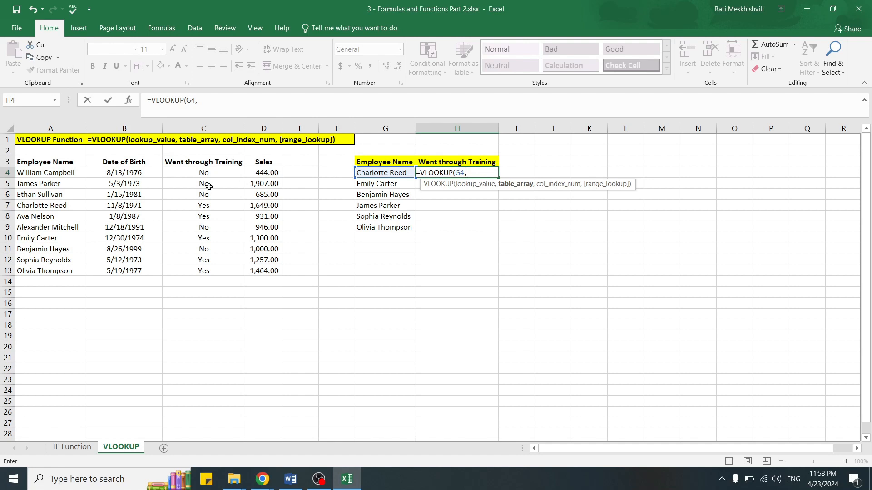
drag(52, 162, 280, 272)
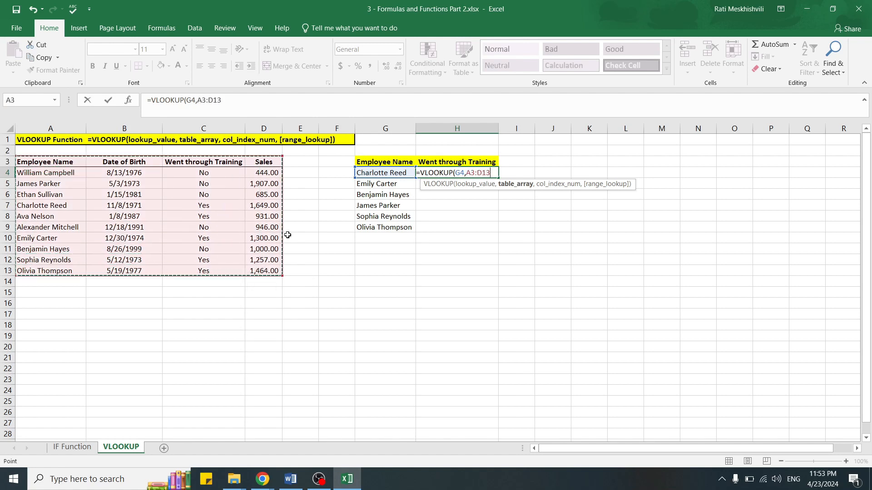
text(,)
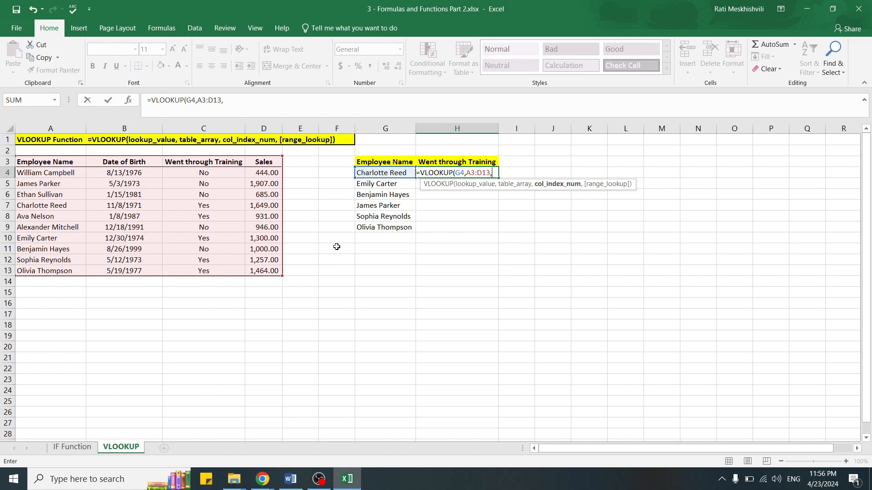
text(3,)
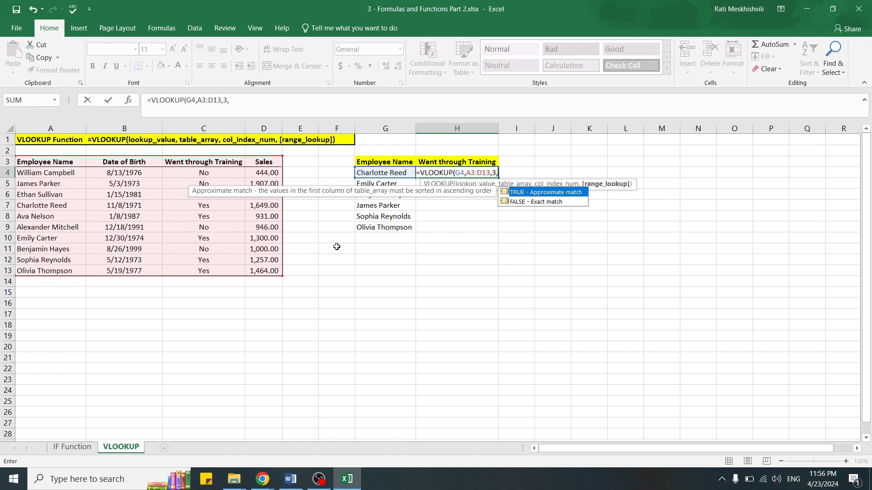
text(FALSE)
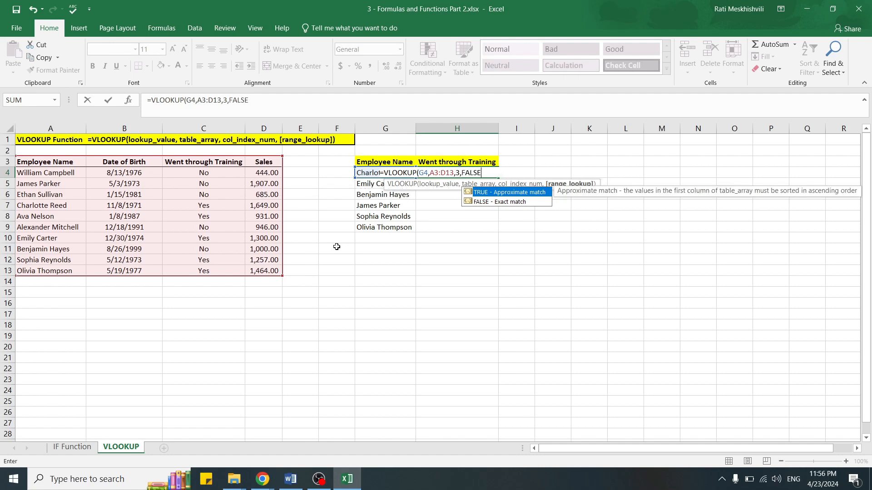
text())
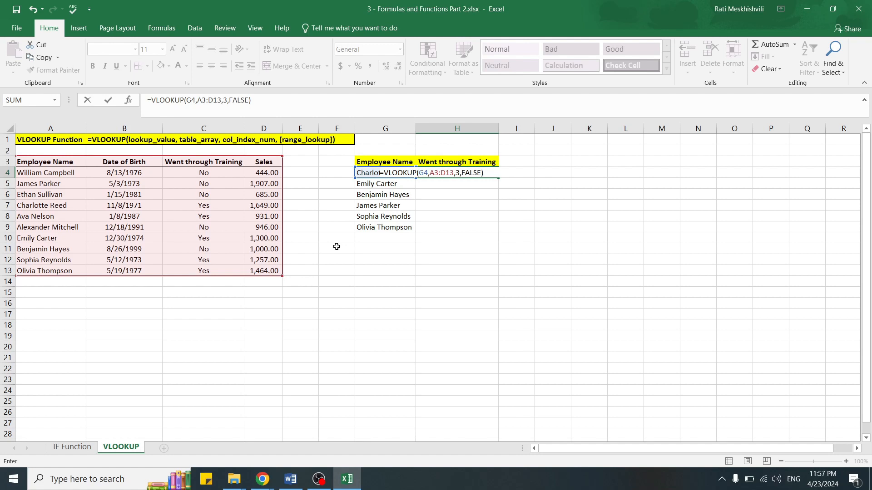
key(Return)
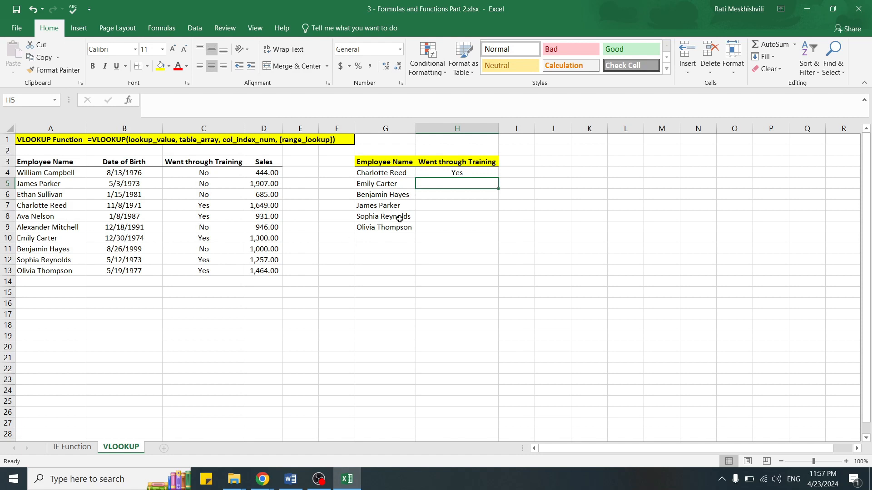
Fill the H4 formula down through H9 and inspect the table range used by the formula in H7
click(475, 170)
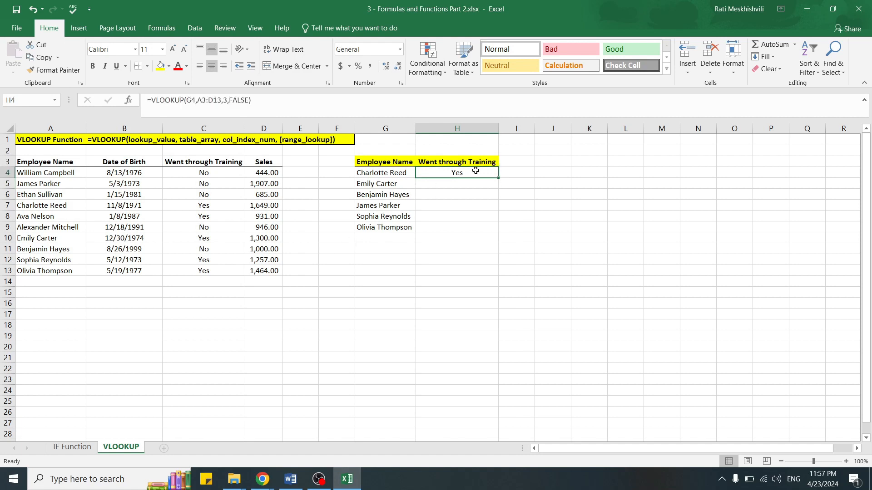
double_click(497, 185)
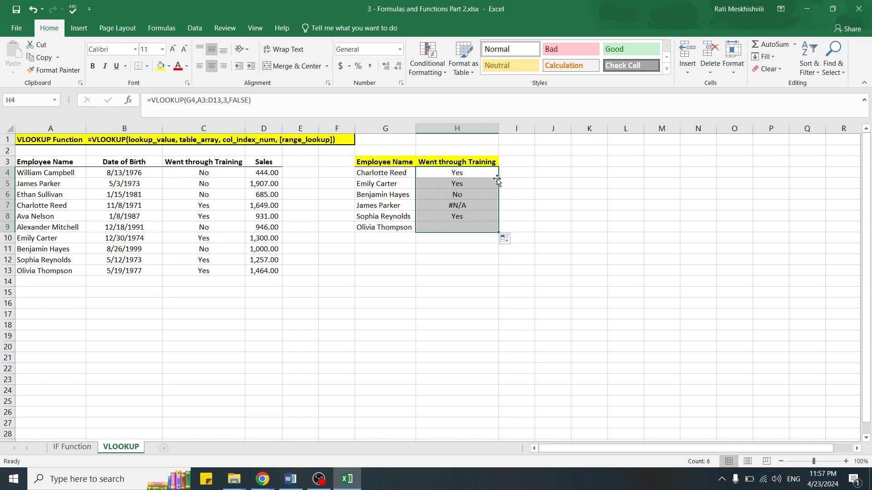
click(459, 206)
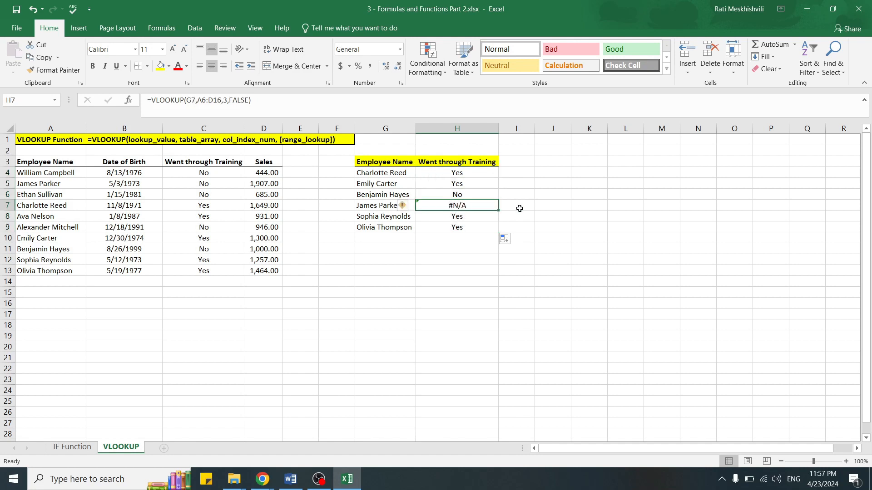
double_click(482, 205)
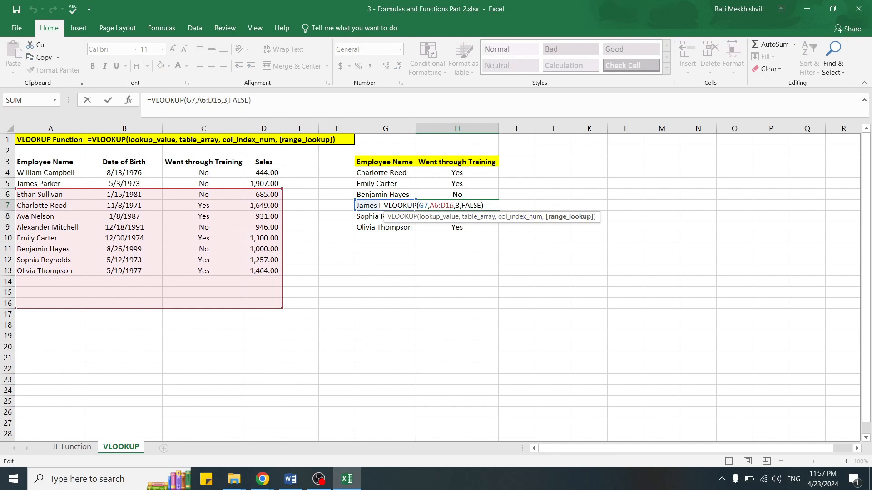
drag(454, 205, 432, 210)
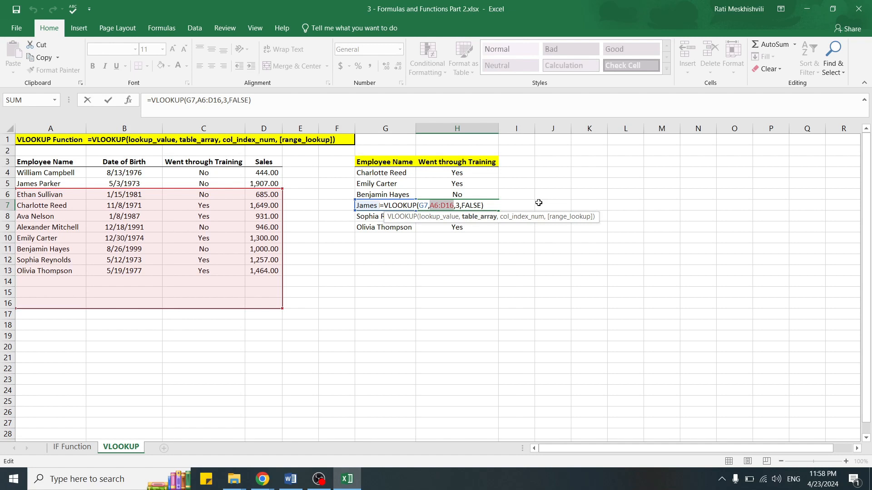
key(ctrl+Return)
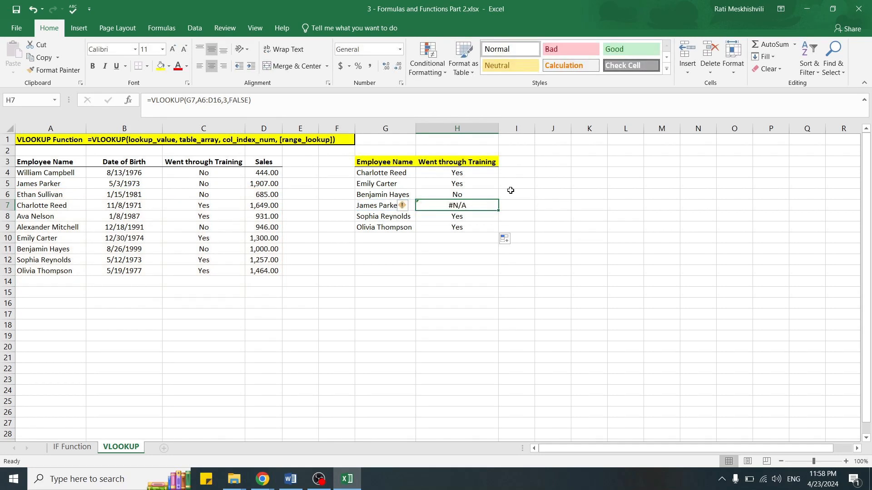
Make the table range in the H4 formula absolute, so it reads =VLOOKUP(G4,$A$3:$D$13,3,FALSE)
click(457, 173)
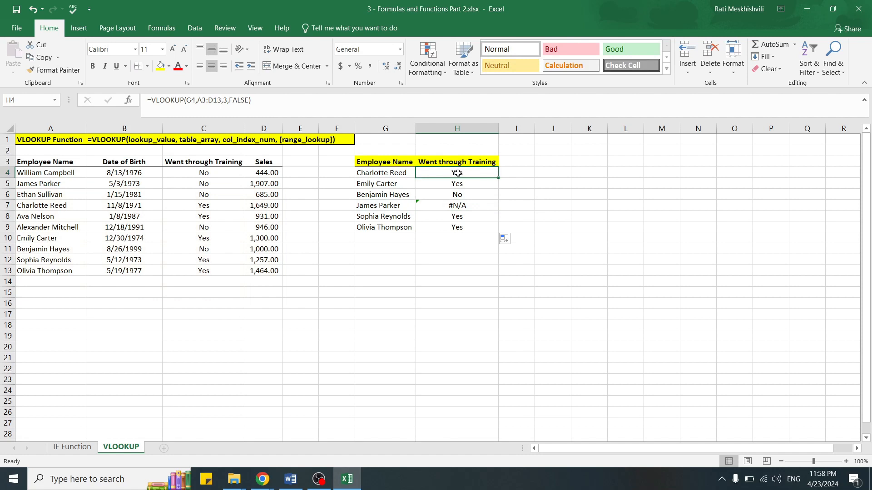
double_click(458, 172)
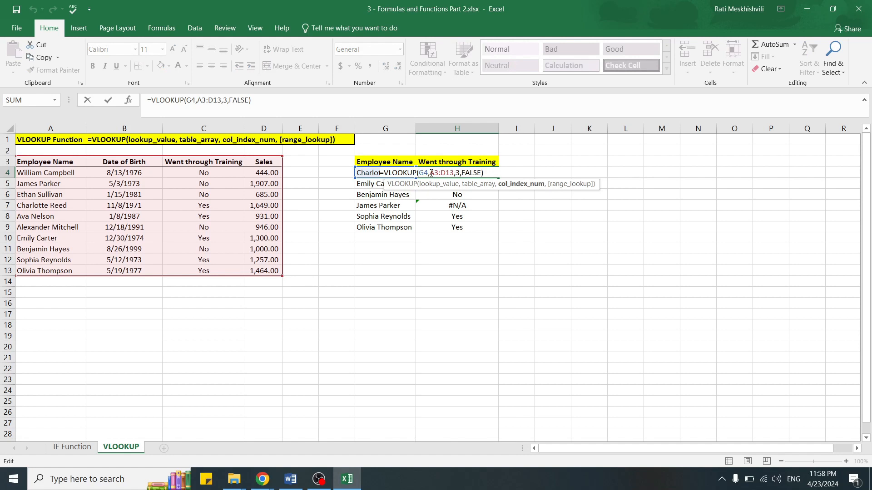
drag(430, 173, 454, 173)
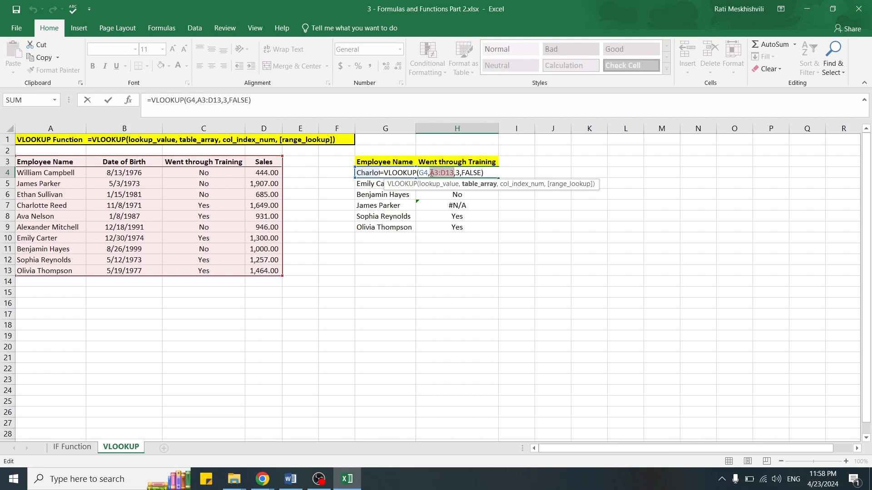
click(430, 173)
text($)
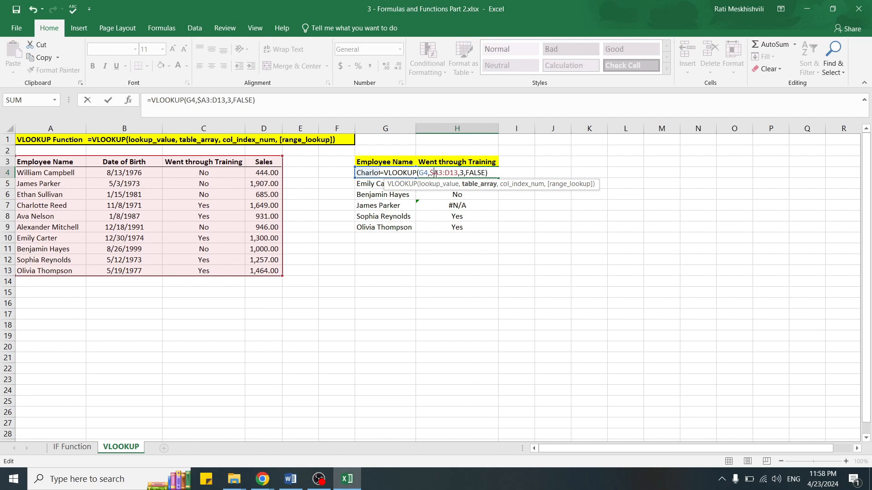
click(441, 173)
text($)
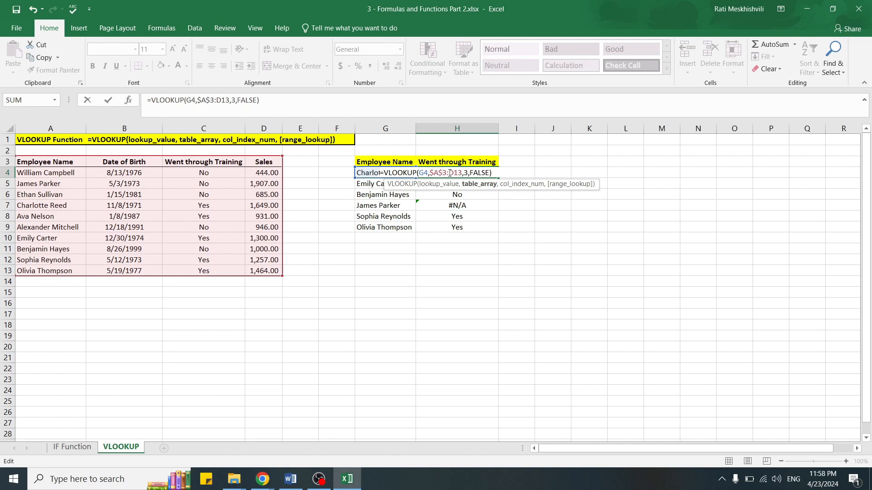
click(449, 173)
text($)
click(457, 173)
text($D$)
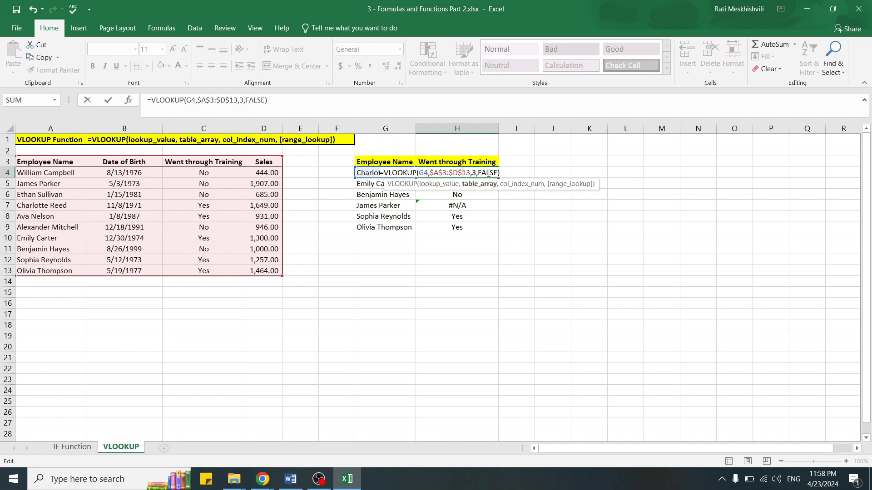
key(Return)
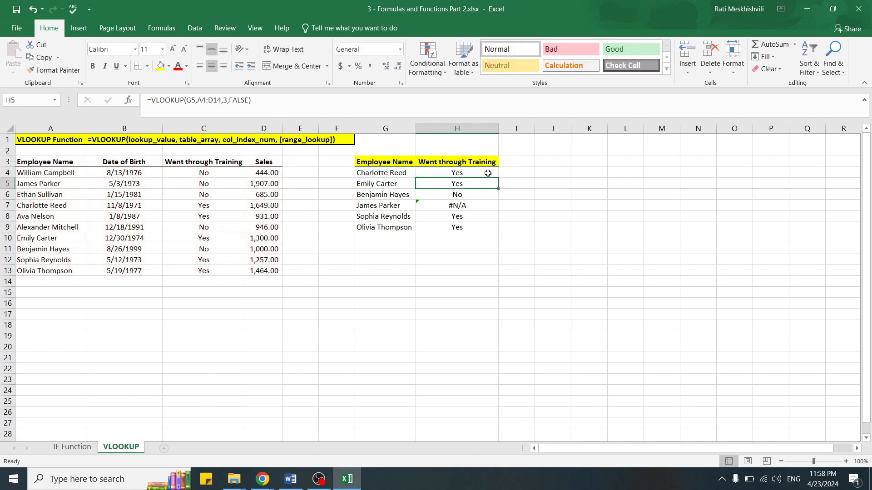
Copy the H4 formula into cells H5:H9, replacing the formulas there
click(488, 173)
key(ctrl+c)
drag(474, 184, 466, 222)
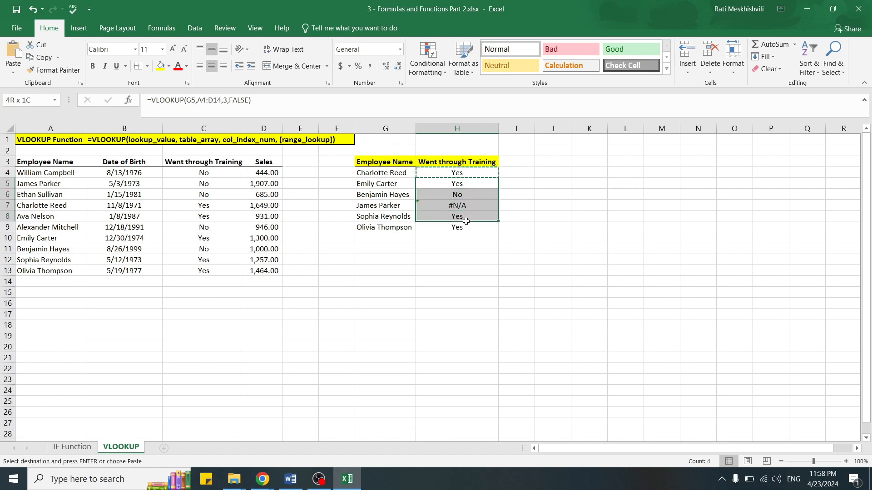
key(ctrl+v)
click(522, 209)
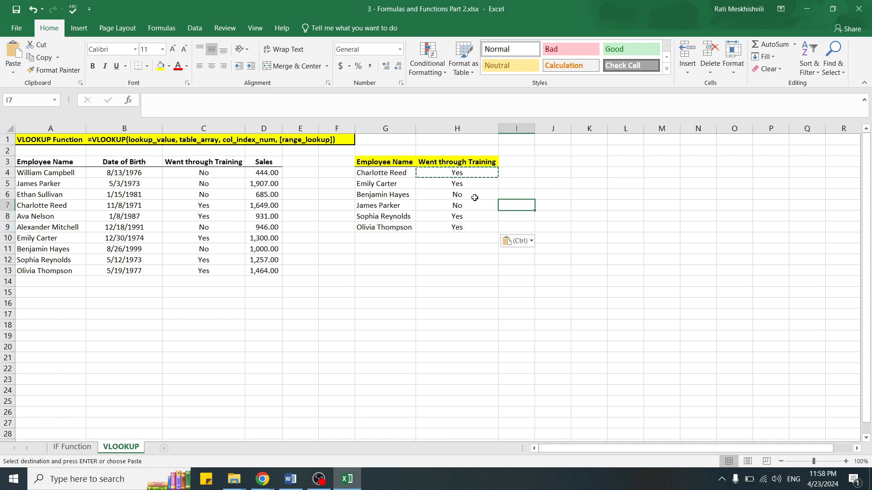
Check the table range references in the formulas of cells H7 and H9 without changing them
double_click(465, 205)
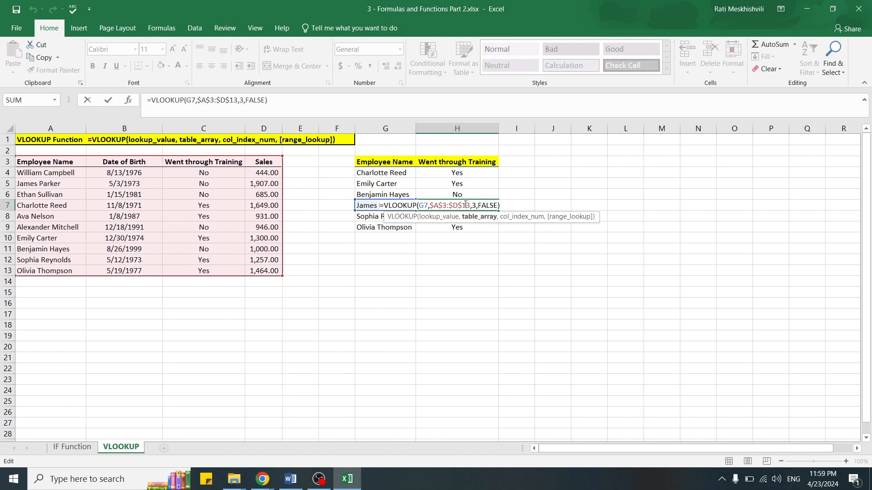
key(Escape)
double_click(460, 227)
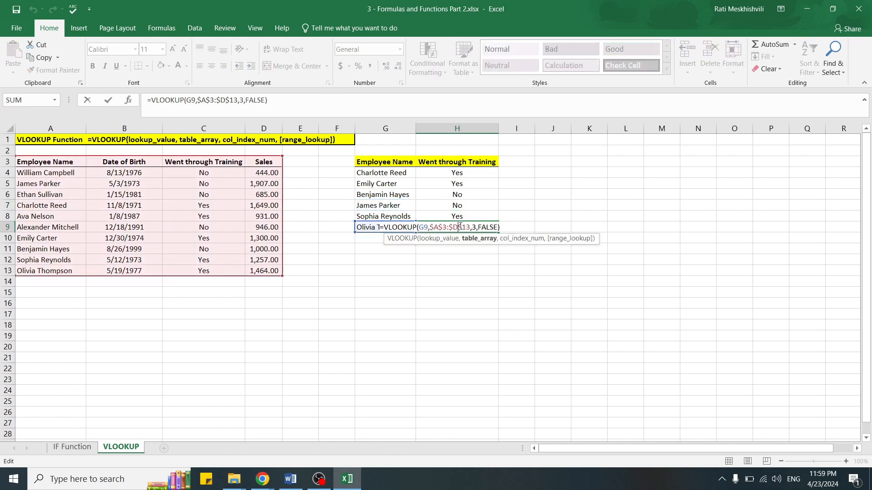
key(Escape)
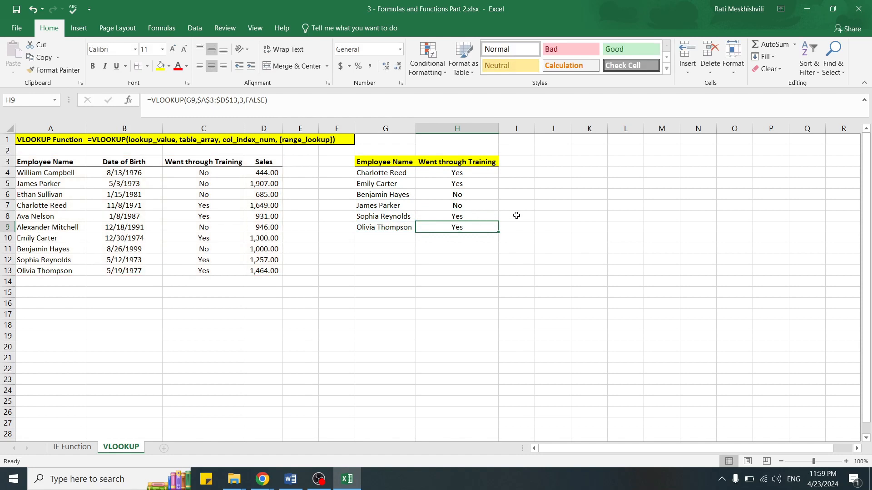
click(551, 227)
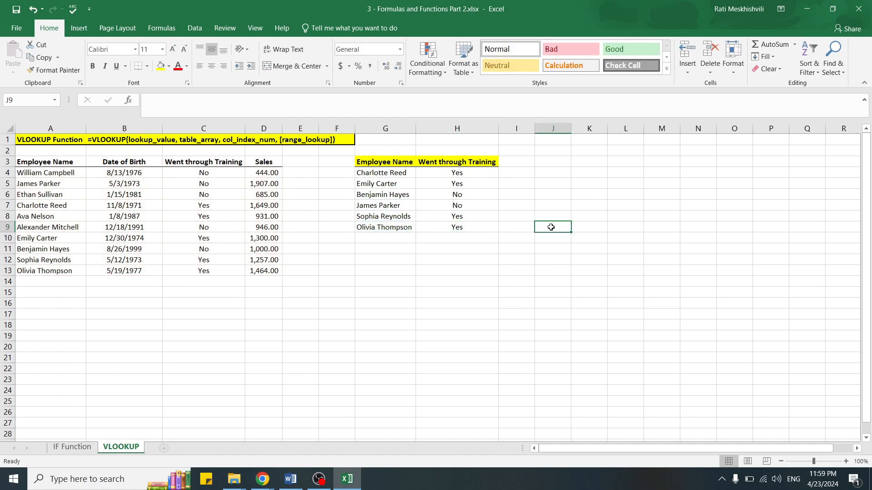